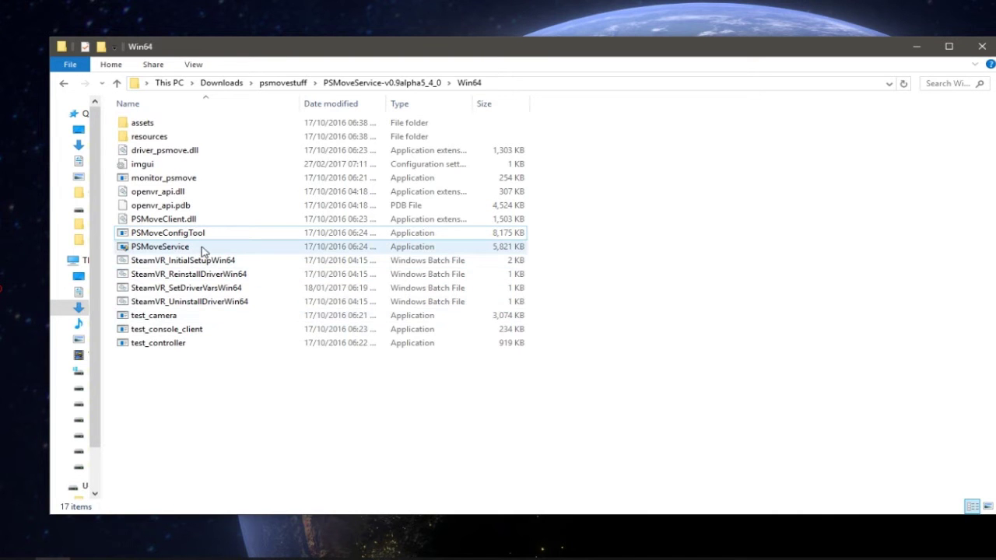
Start PSMoveService and launch PSMoveConfigTool from the Win64 folder.
double_click(167, 247)
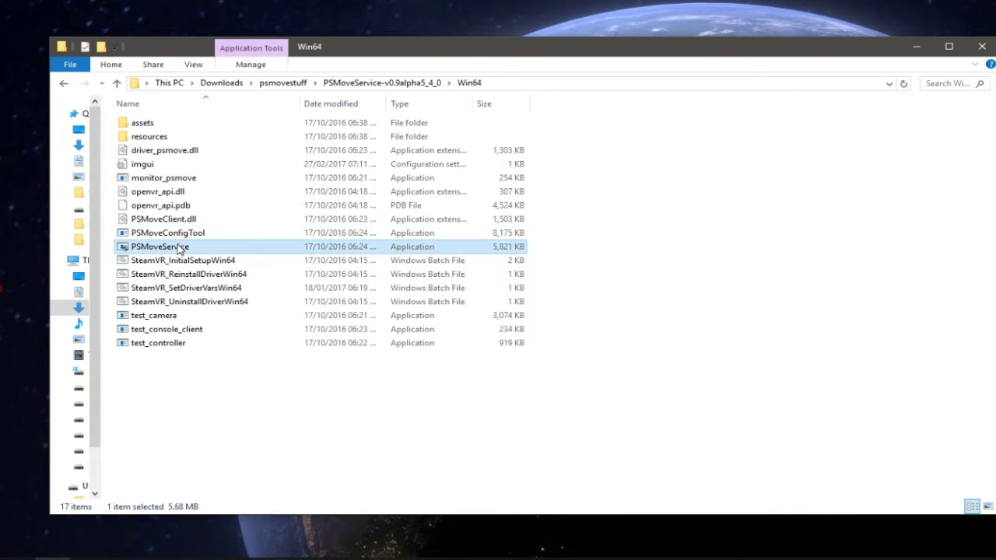
click(167, 233)
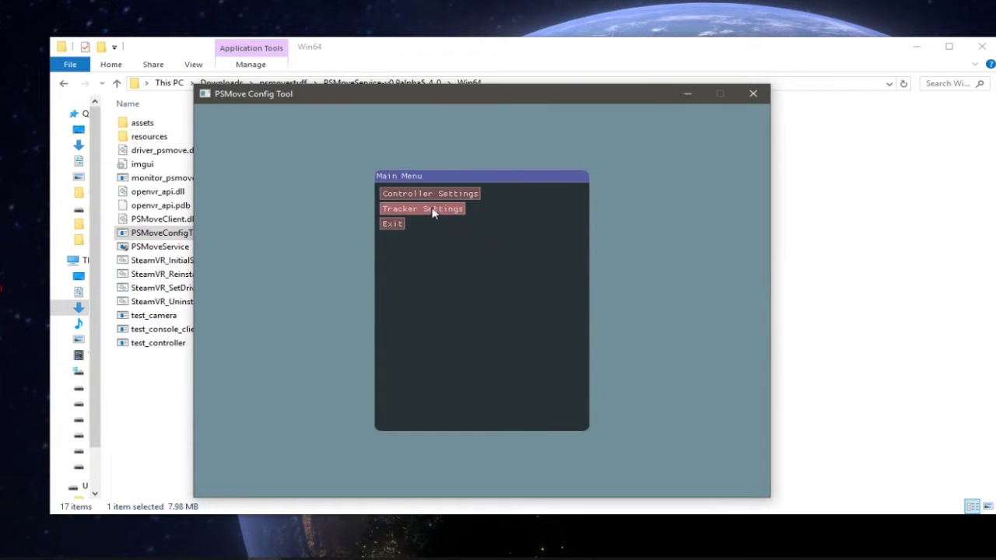
Check the video feeds of tracker 0 and tracker 1 in the tracker settings.
click(434, 210)
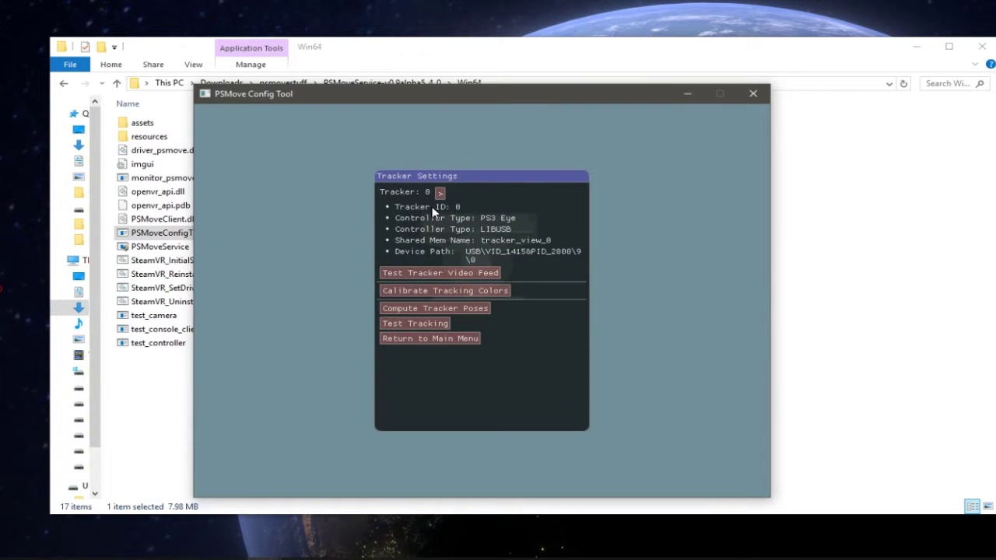
click(434, 272)
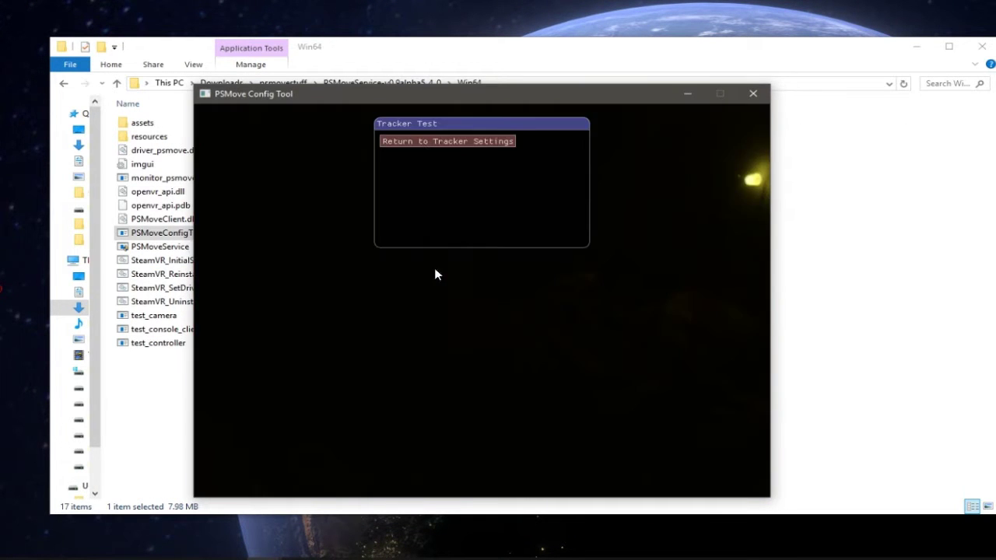
click(425, 144)
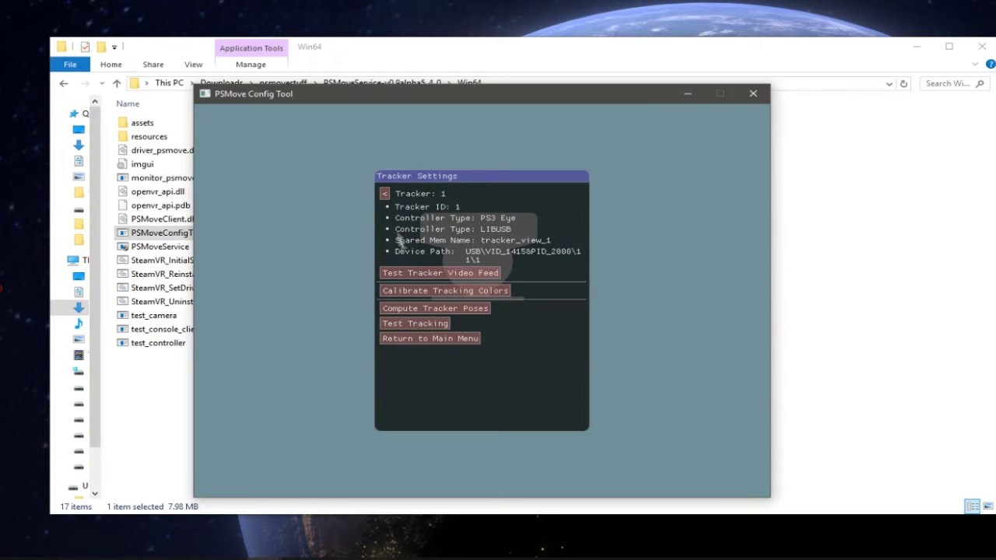
click(431, 274)
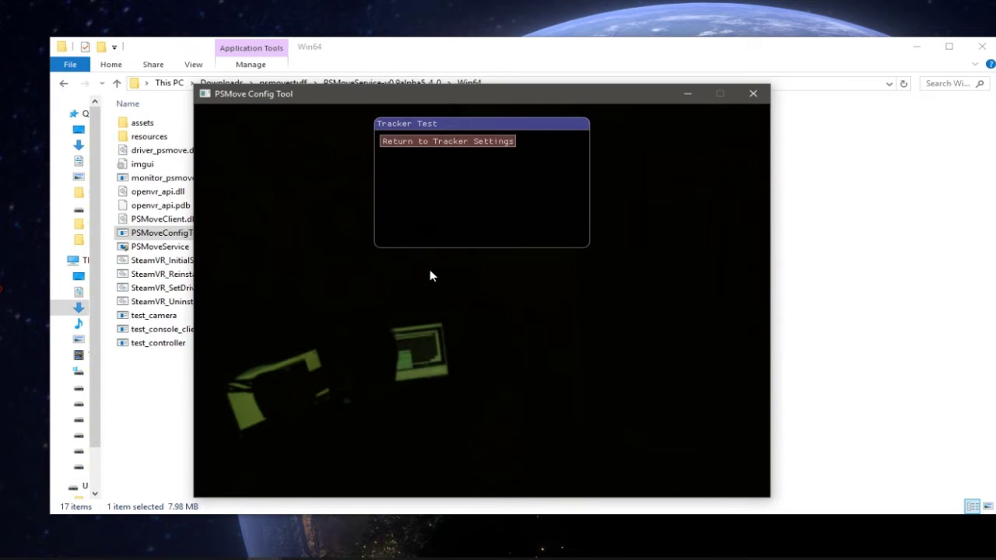
click(443, 143)
Calibrate the magnetometer of controller 0 by rotating it in all directions, and accept the bounds-fitted measurement.
click(424, 339)
click(435, 197)
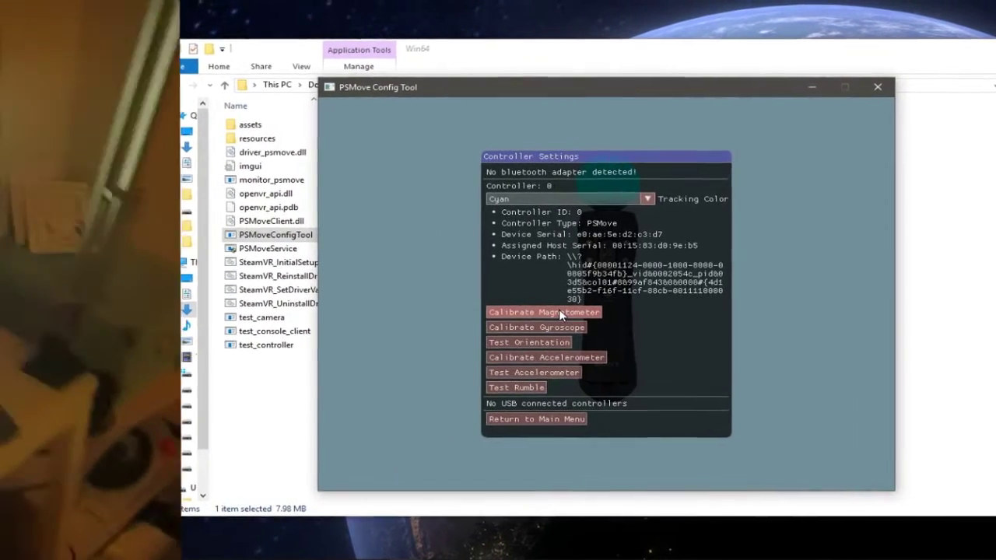
click(593, 312)
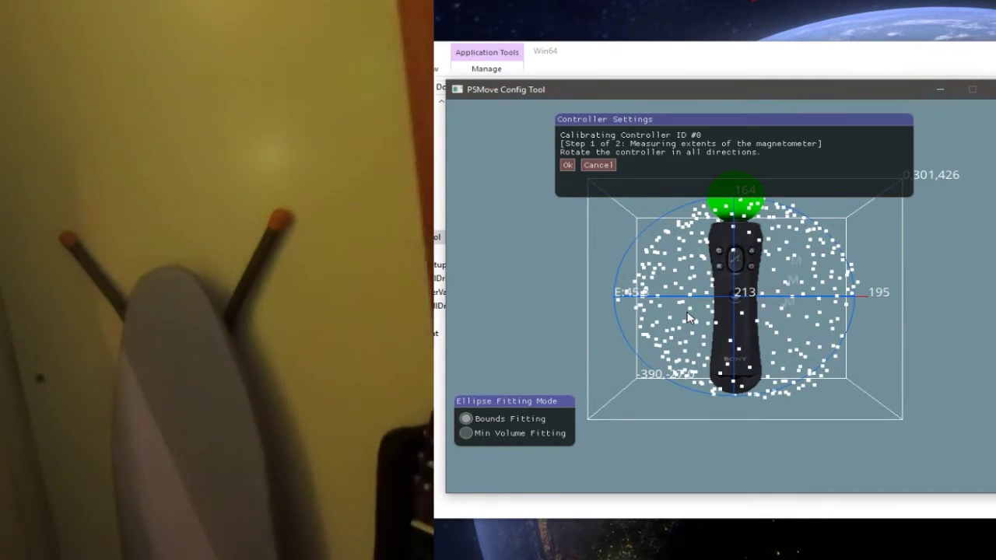
click(568, 165)
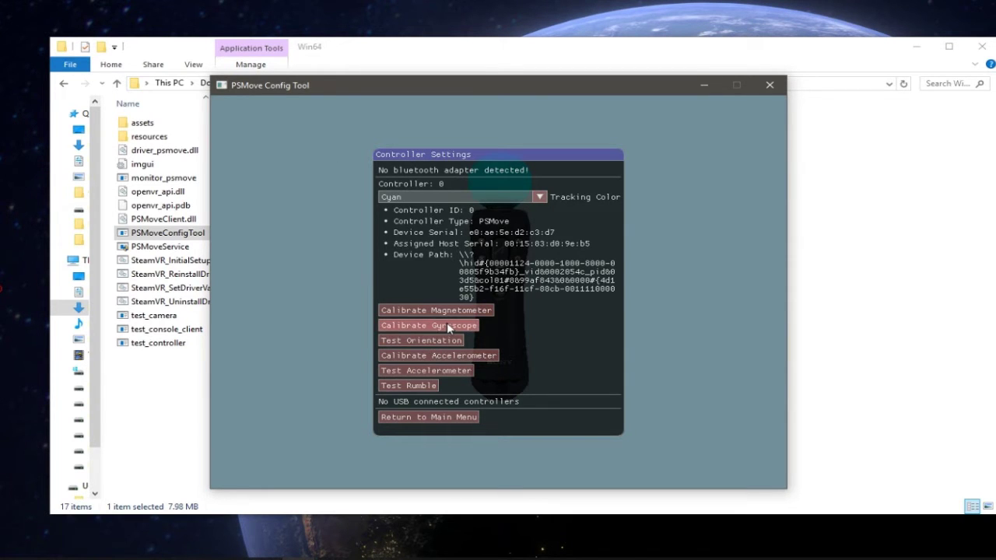
Calibrate tracker 0's colors for controller 0, stepping through Red and Green with the Masked video filter, and save the default profile.
click(445, 418)
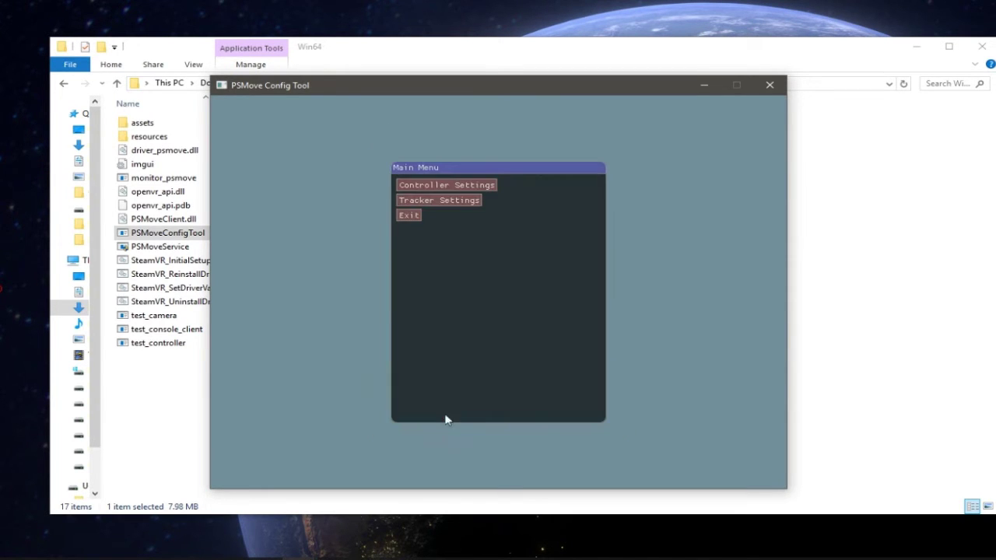
click(456, 200)
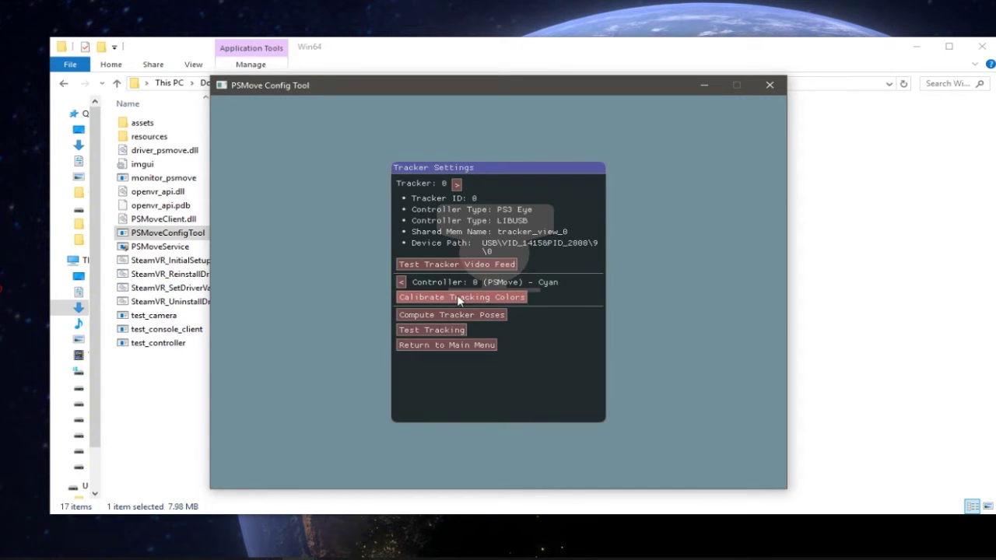
click(460, 296)
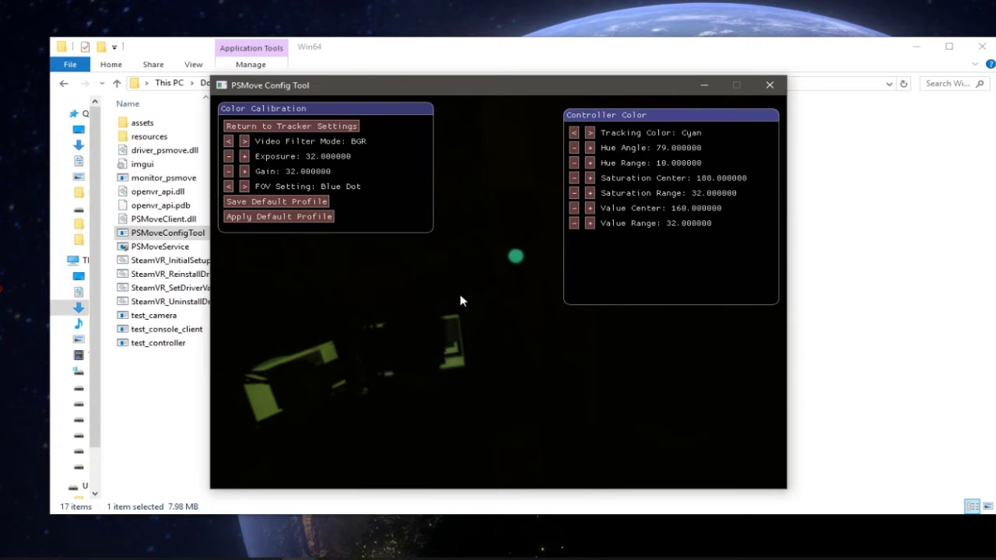
click(590, 132)
click(590, 132)
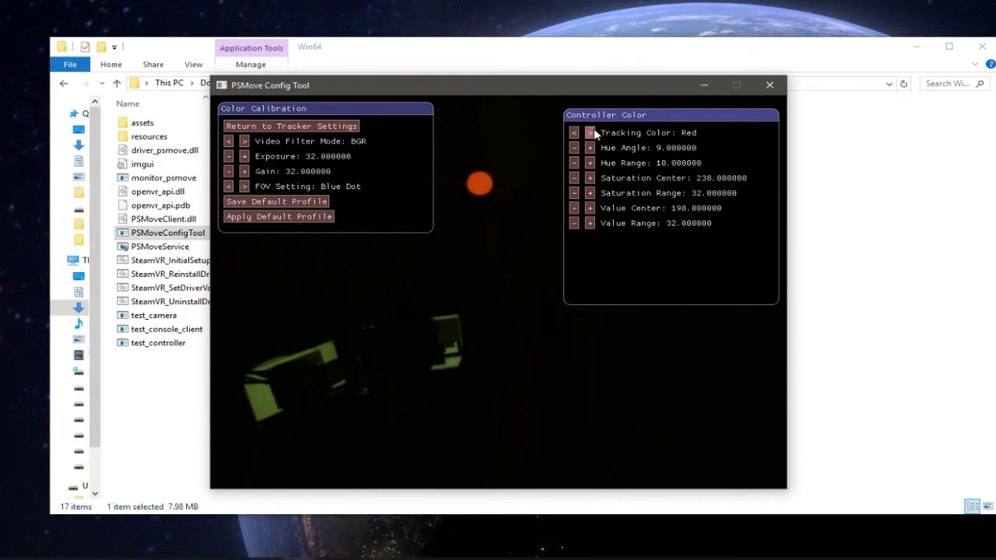
click(228, 141)
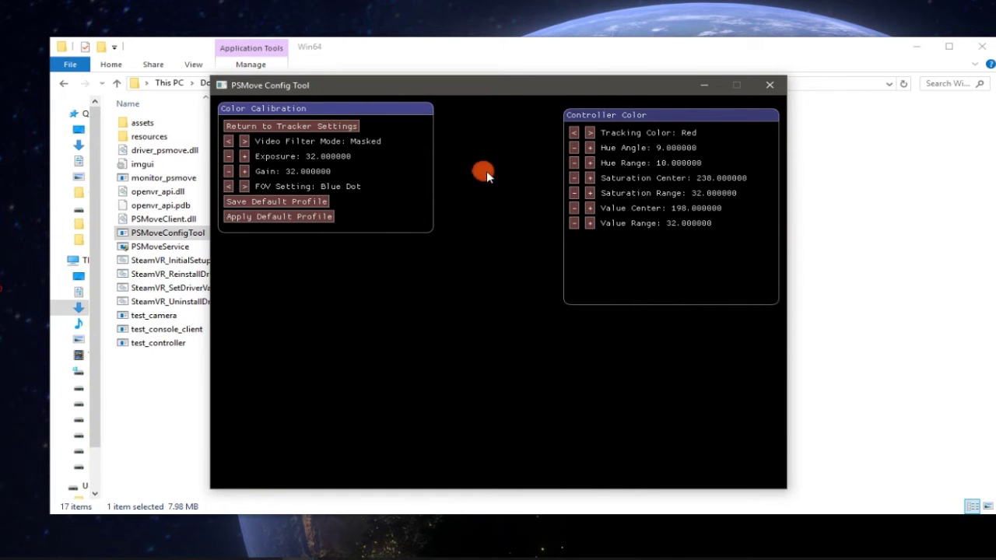
click(590, 133)
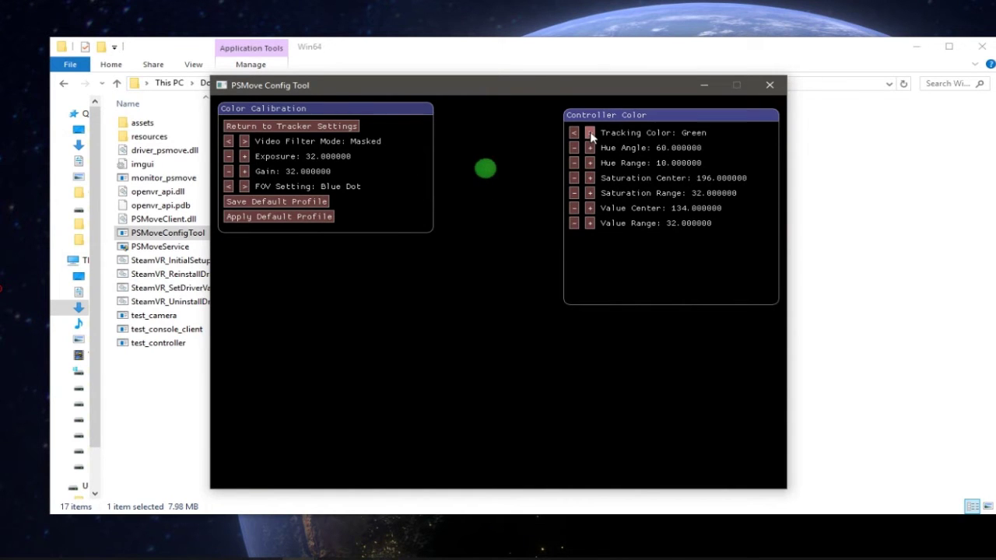
click(306, 204)
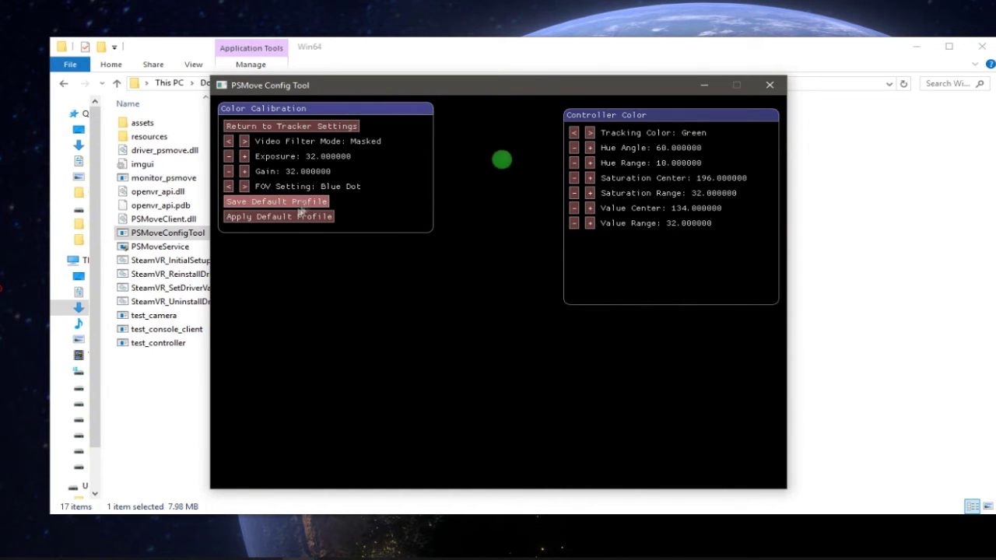
click(278, 129)
Calibrate tracker 1's colors with the Masked video filter, stepping from Cyan to Red, and apply the default profile.
click(457, 183)
click(459, 296)
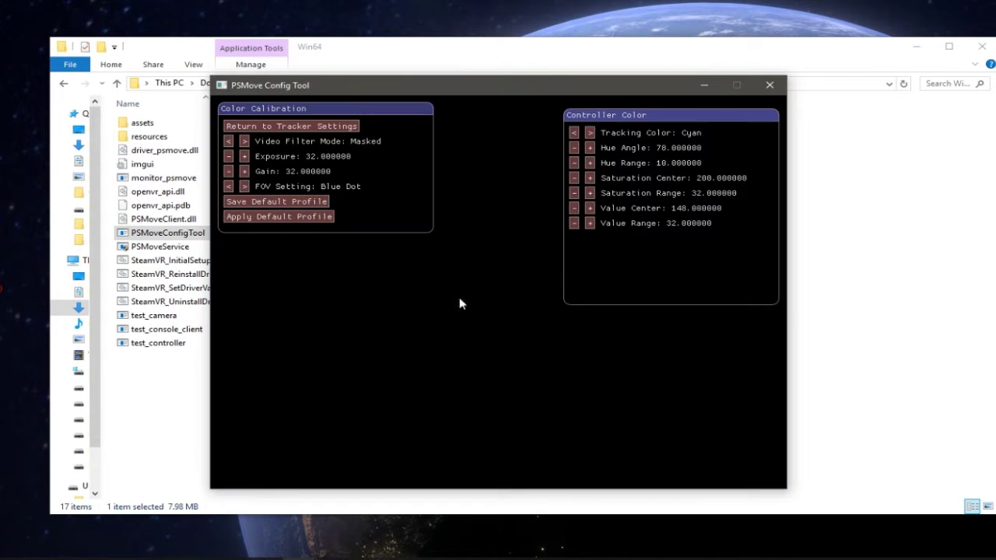
click(244, 141)
click(228, 141)
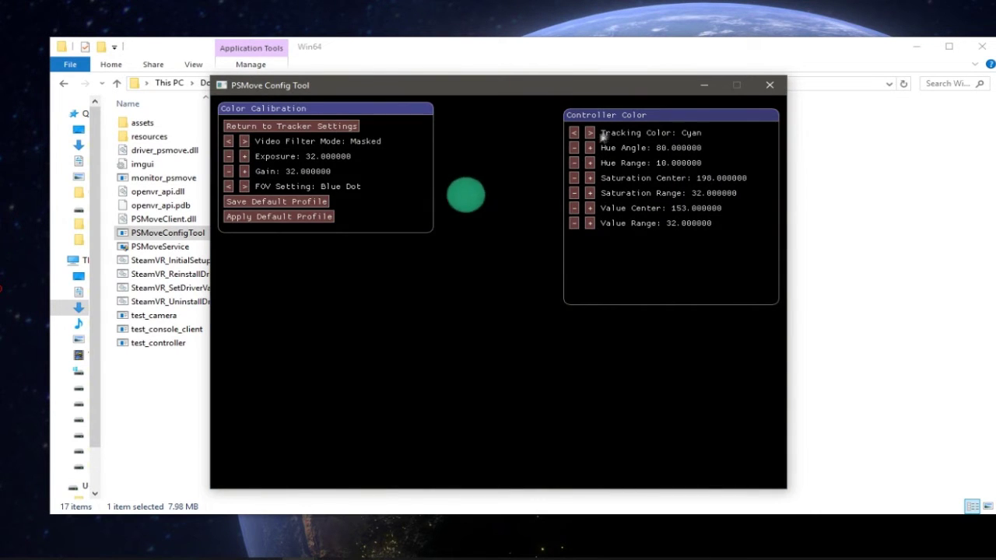
click(590, 133)
click(590, 133)
click(591, 133)
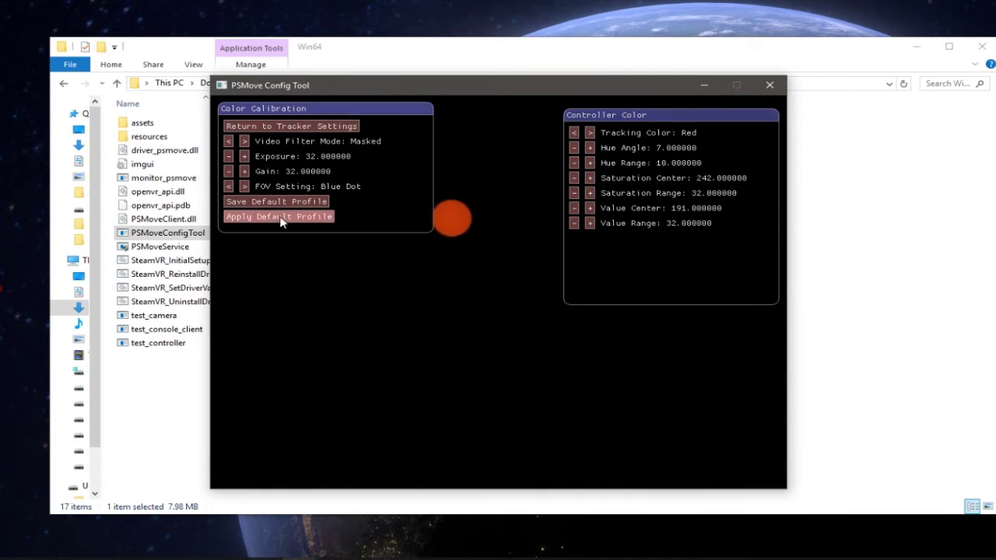
click(280, 216)
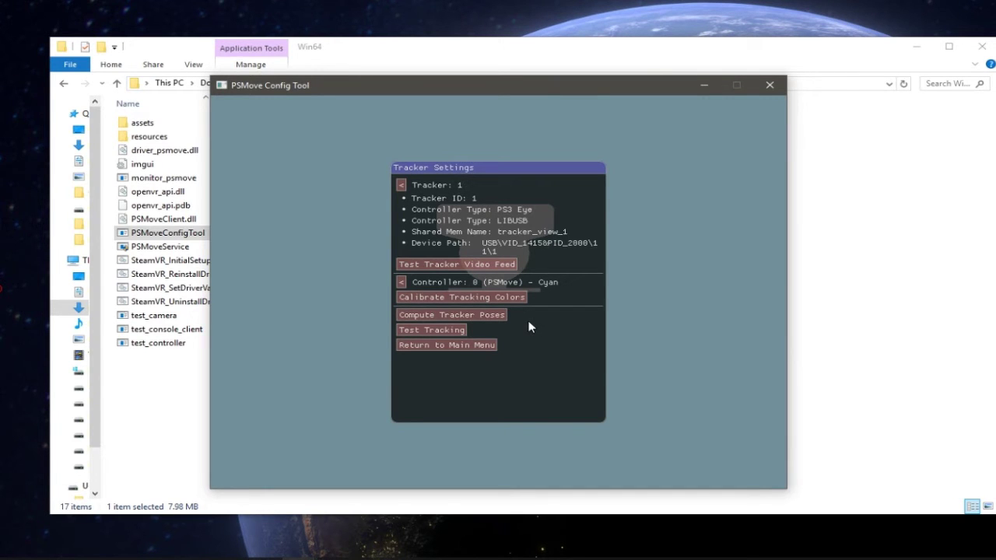
Compute the tracker poses, approving the camera views and confirming the PSMove as stable at the successive calibration locations.
click(465, 315)
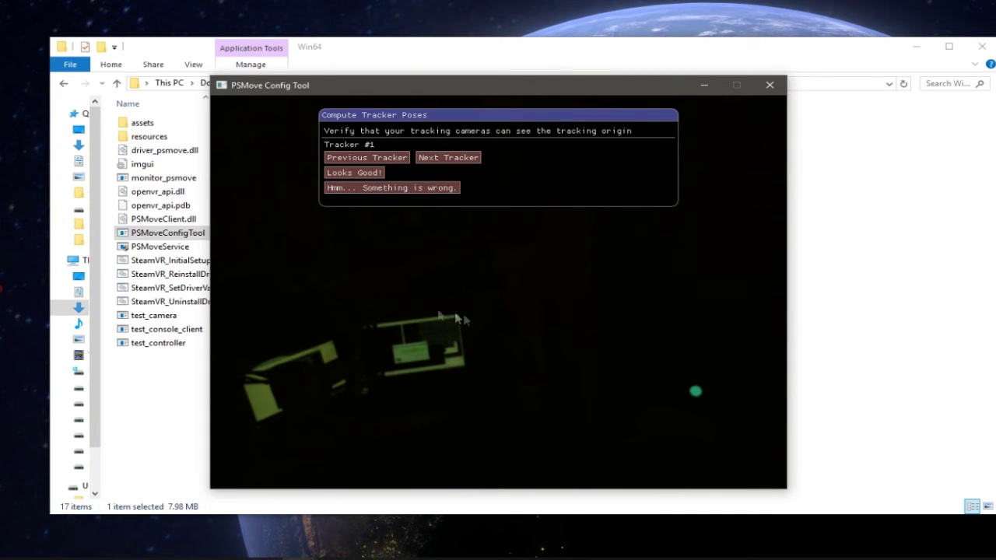
click(354, 172)
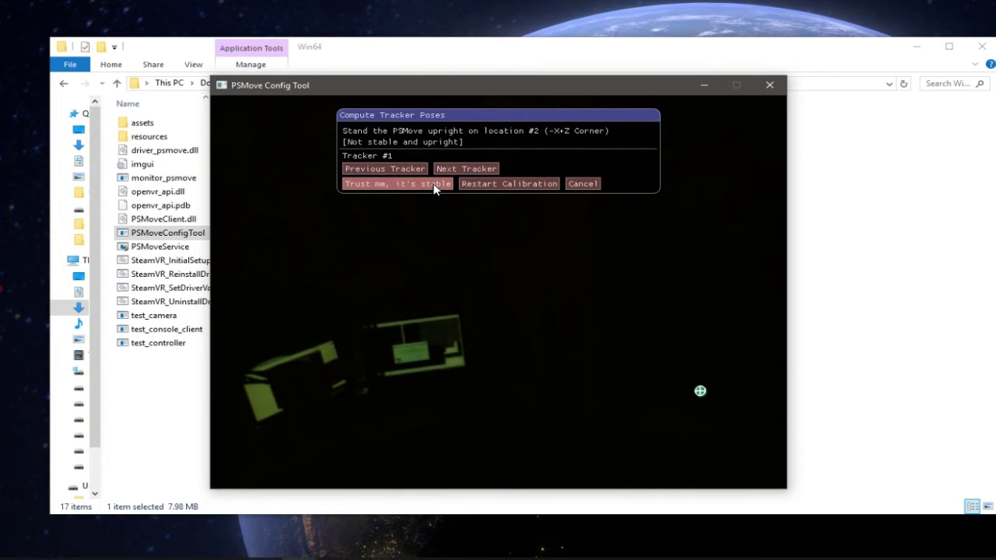
click(433, 187)
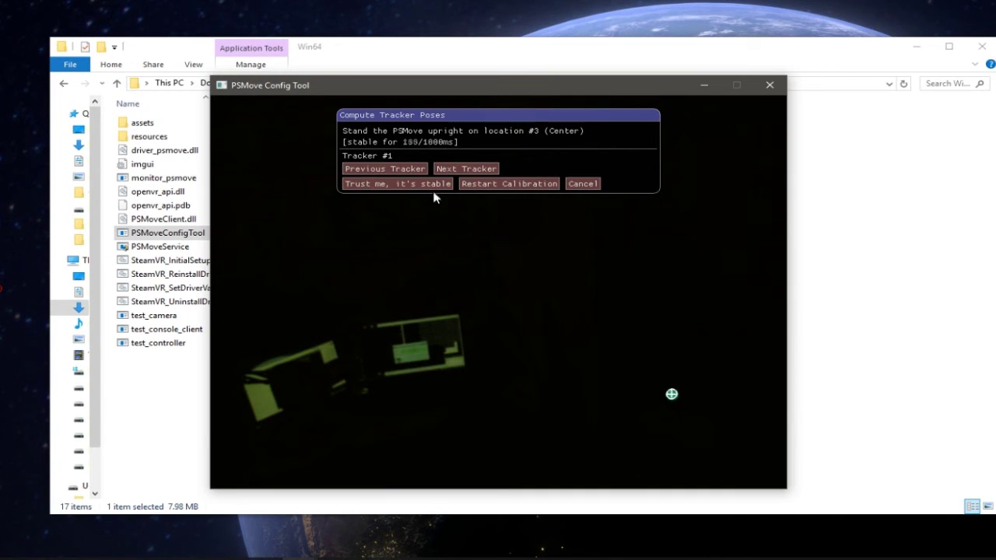
click(434, 191)
click(433, 199)
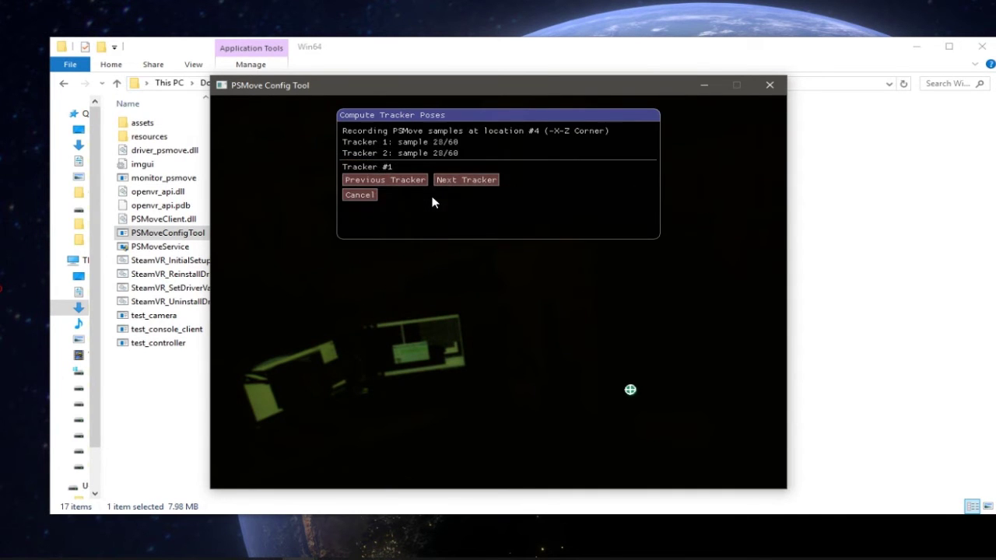
click(435, 200)
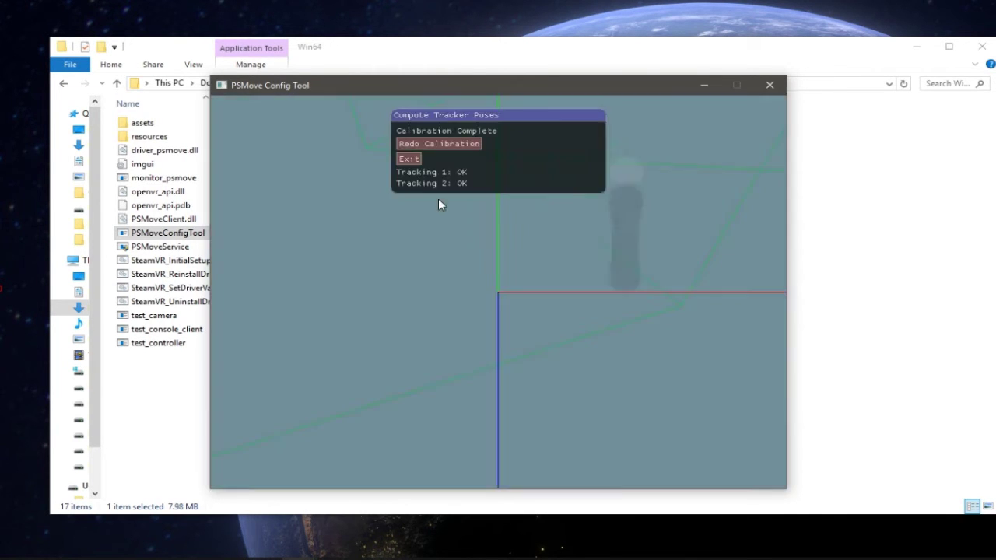